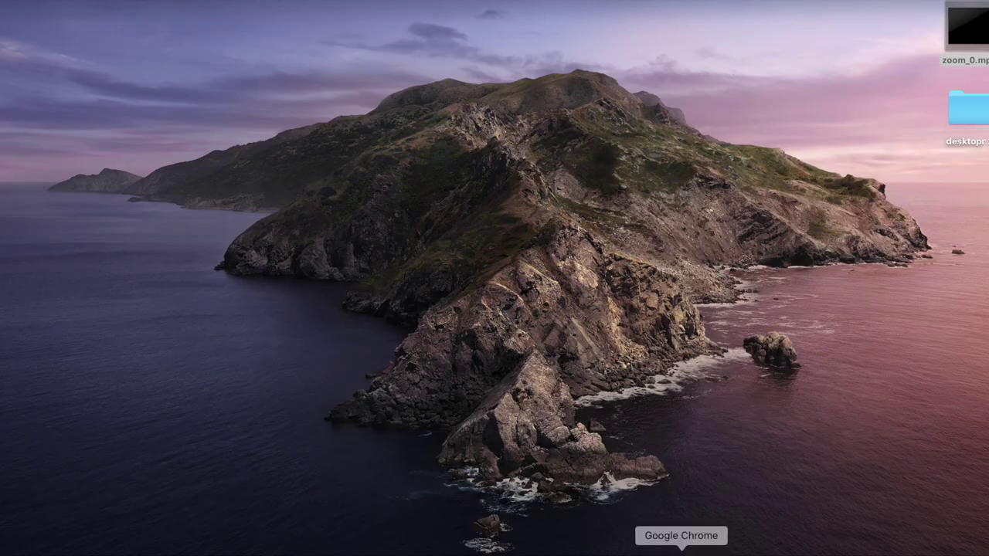
Step: Launch Chrome and enter G in the address bar to bring up the google.com/forms/about suggestion
{"action": "left_click", "coordinate": [682, 550]}
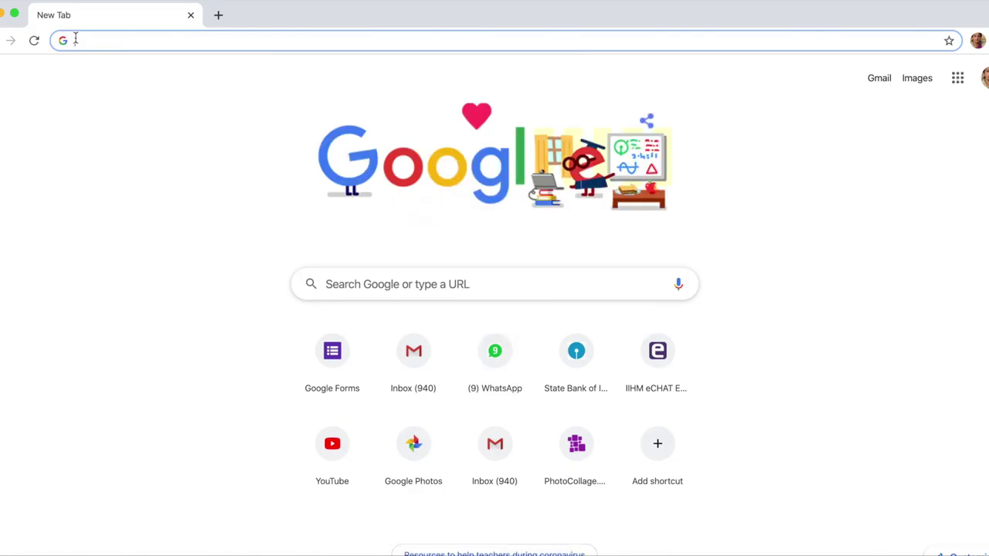
{"action": "type", "text": "Google.com/forms/about/"}
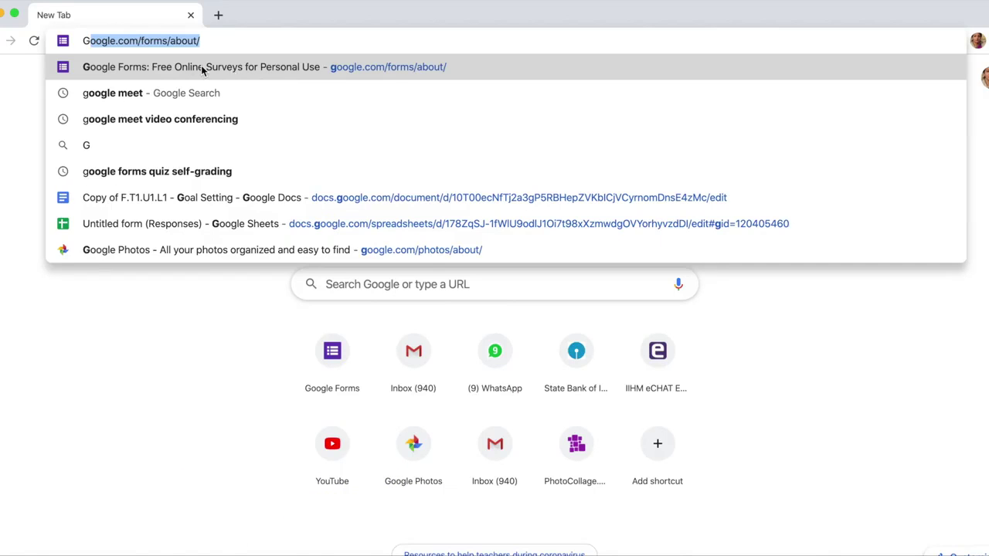
Step: Go from the Forms about page to Google Forms and start a Blank form
{"action": "left_click", "coordinate": [171, 69]}
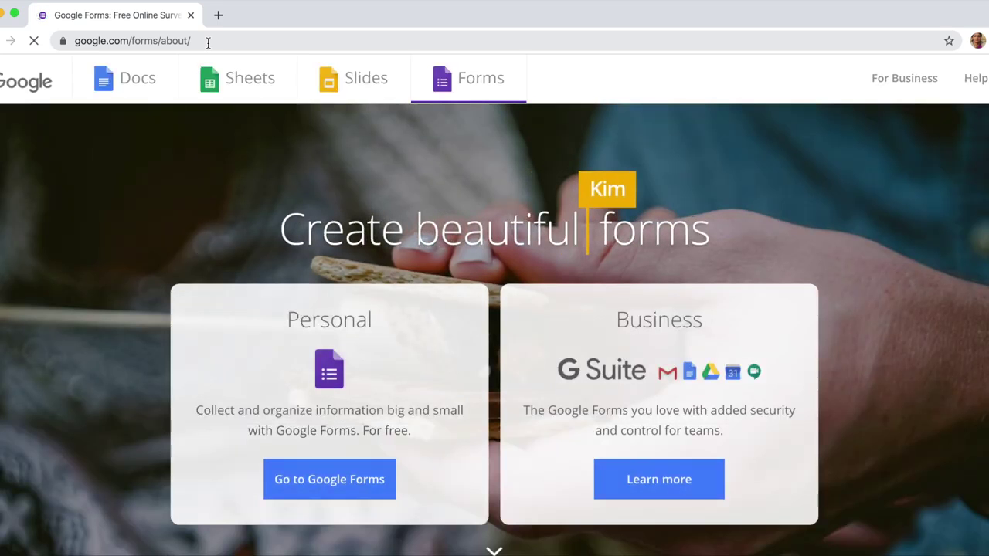
{"action": "left_click", "coordinate": [349, 487]}
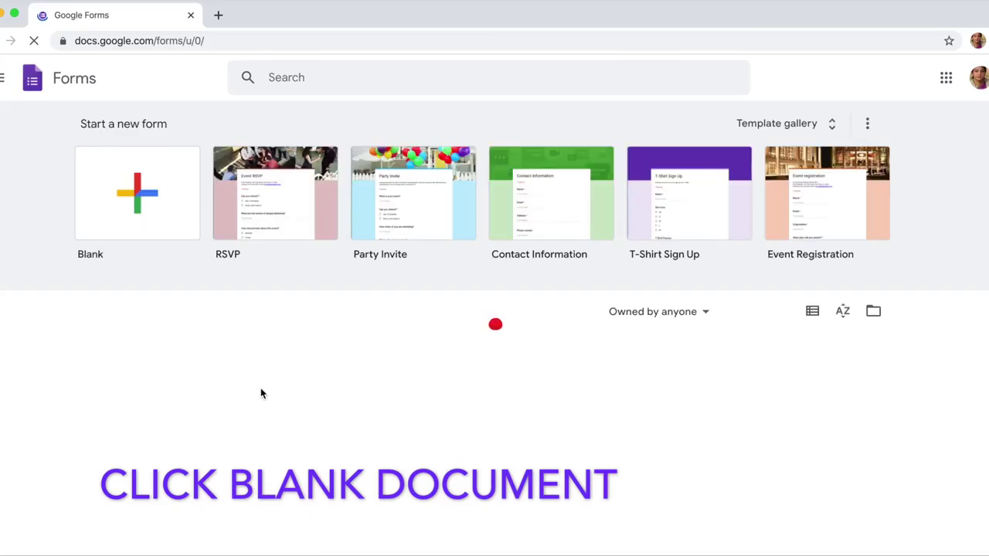
{"action": "left_click", "coordinate": [172, 229]}
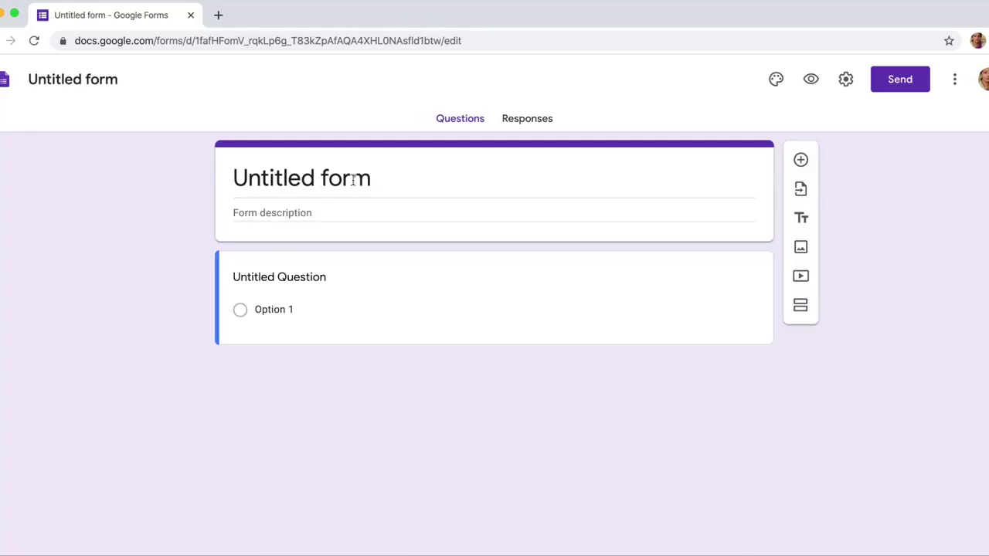
{"action": "left_click", "coordinate": [378, 179]}
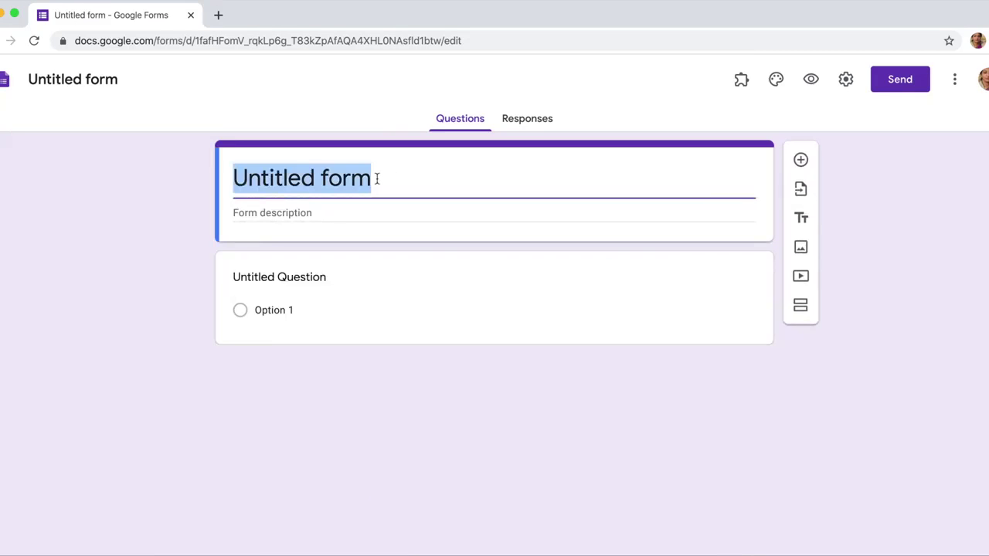
Step: Replace 'Untitled form' with 'ATTENDANCE SHEET' and add the description 'CLASS -8B'
{"action": "key", "text": "BackSpace"}
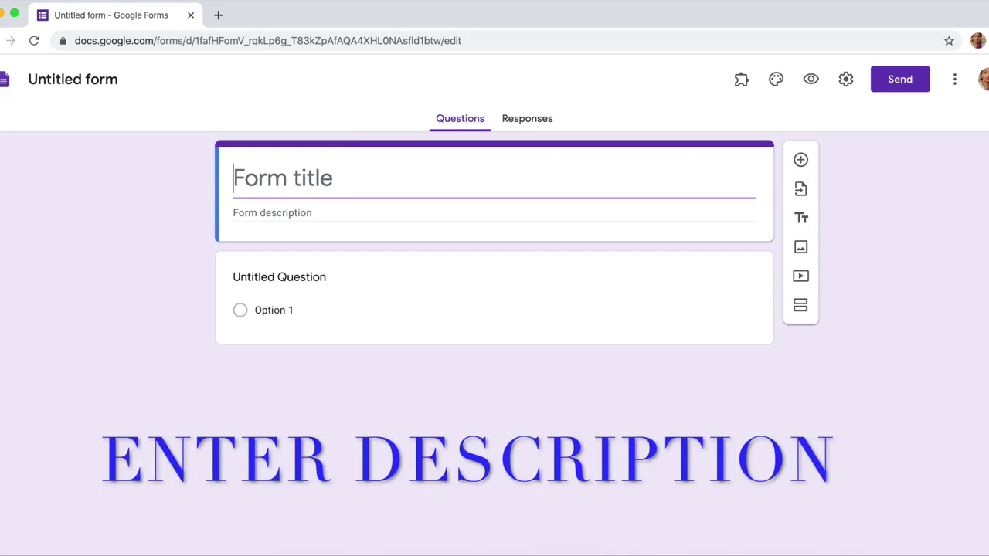
{"action": "type", "text": "AT"}
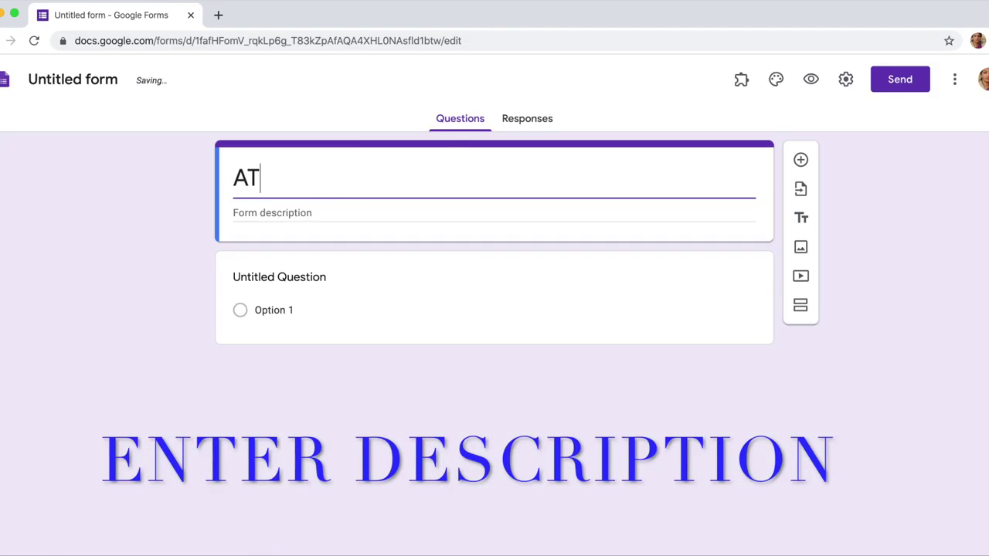
{"action": "type", "text": "TEN"}
{"action": "type", "text": "DAN"}
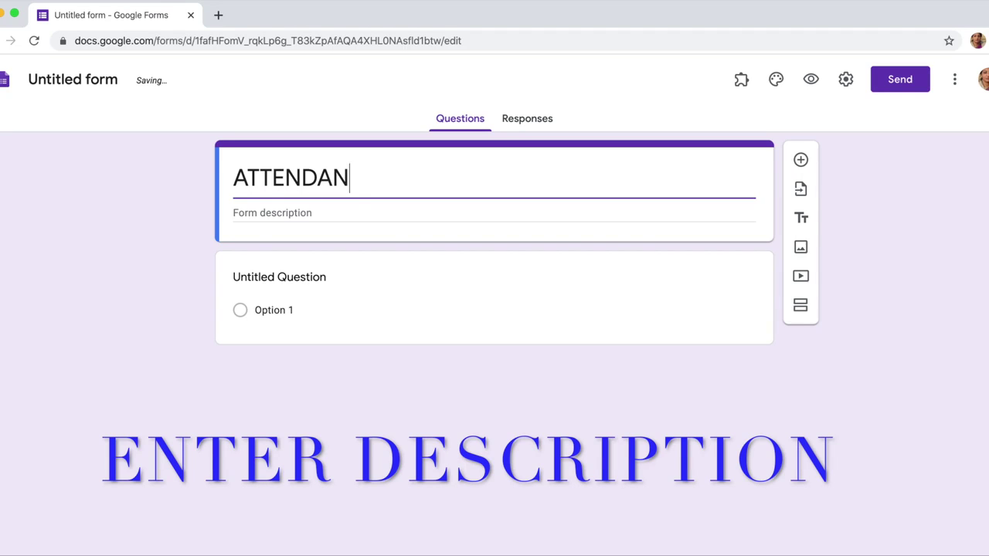
{"action": "type", "text": "CE "}
{"action": "type", "text": "SHEE"}
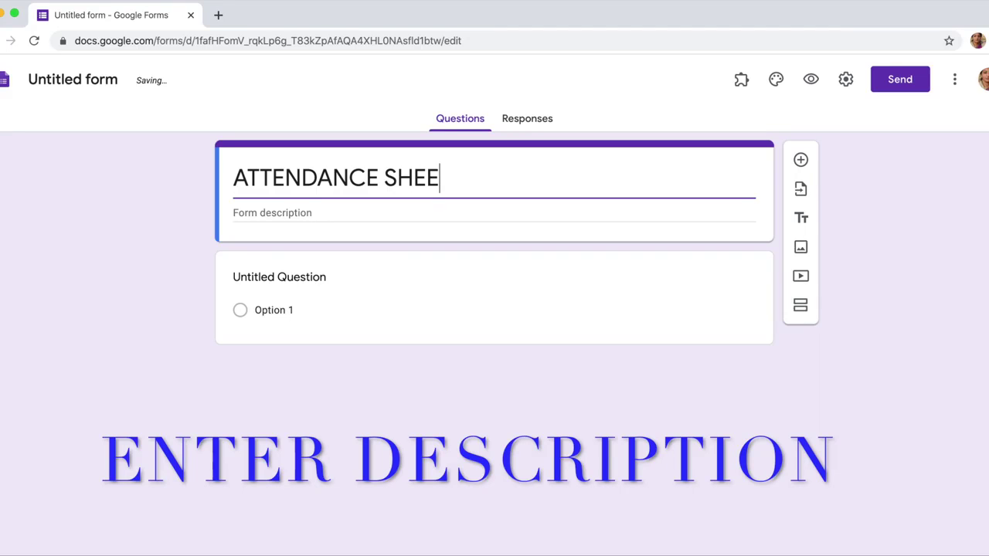
{"action": "type", "text": "T"}
{"action": "left_click", "coordinate": [250, 212]}
{"action": "type", "text": "CLASS"}
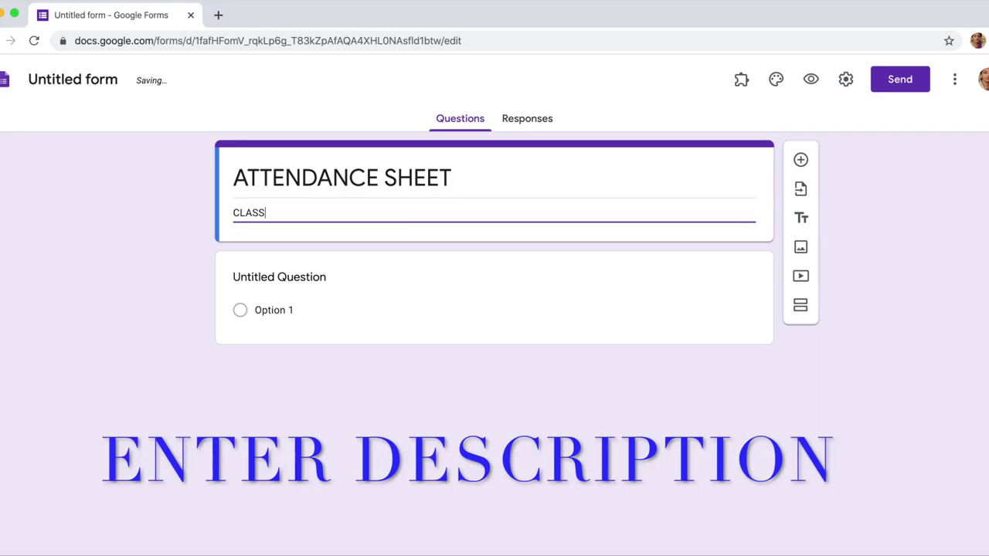
{"action": "type", "text": " -8B"}
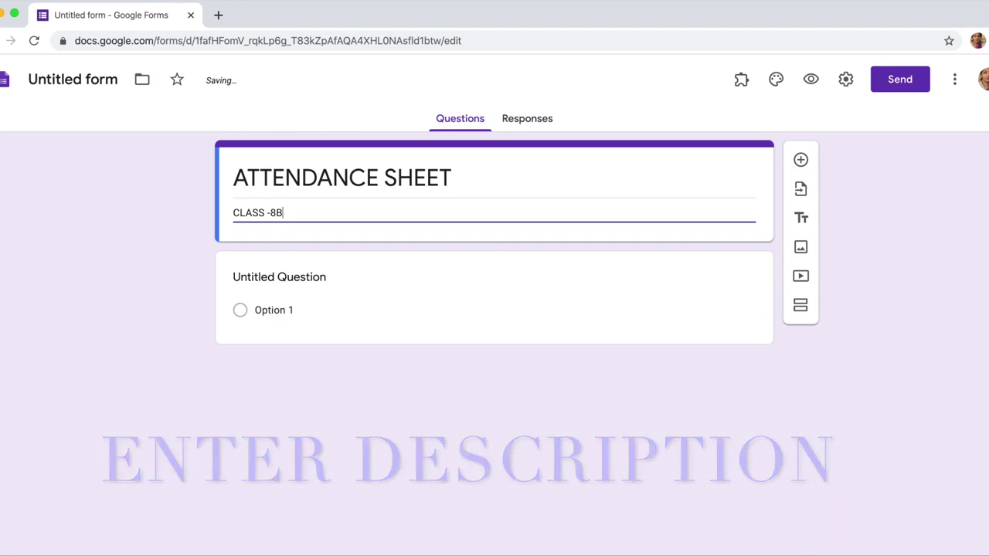
{"action": "left_click", "coordinate": [326, 276]}
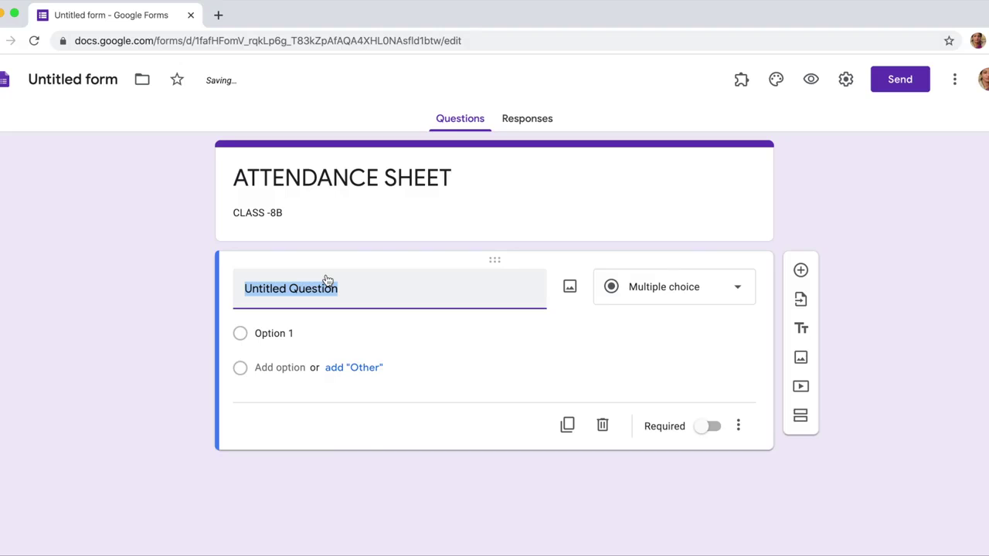
Step: Rename the first question 'ROLL NUMBER', make it Short answer, and mark it required
{"action": "key", "text": "BackSpace"}
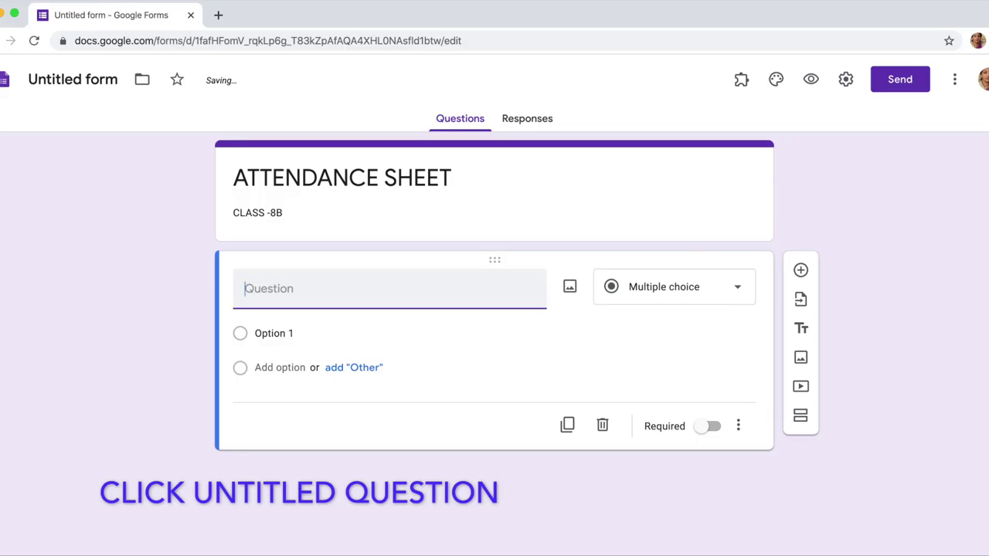
{"action": "type", "text": "ROL"}
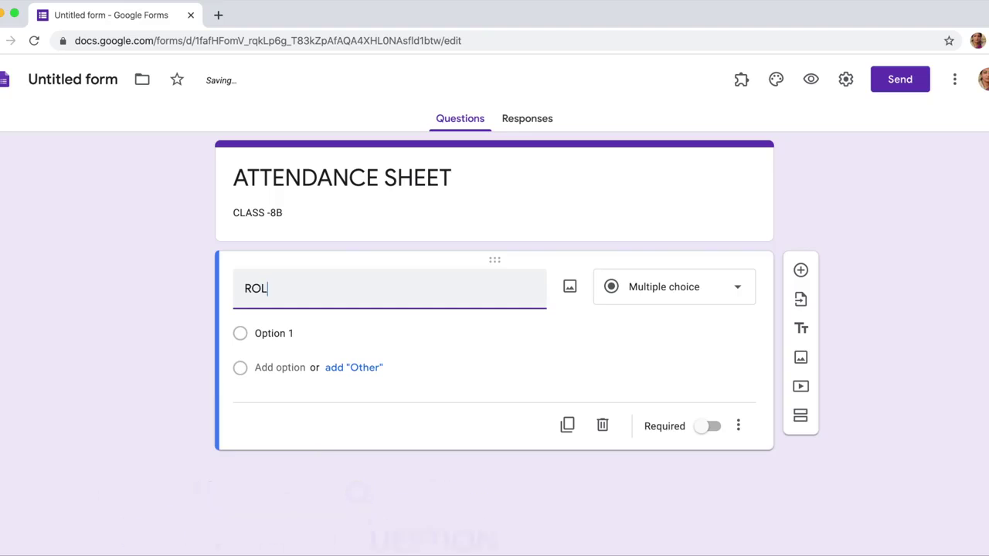
{"action": "type", "text": "L NUM"}
{"action": "type", "text": "BER"}
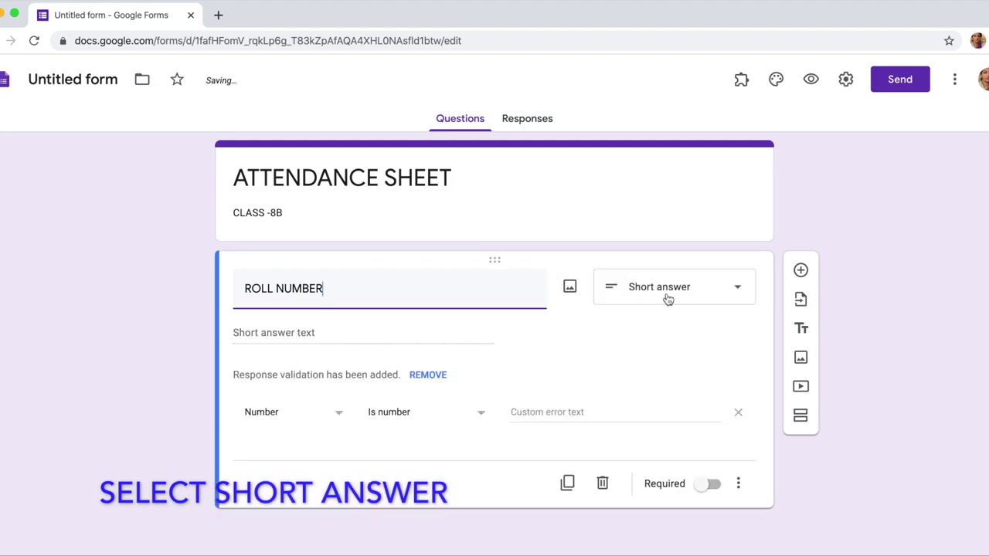
{"action": "left_click", "coordinate": [736, 290]}
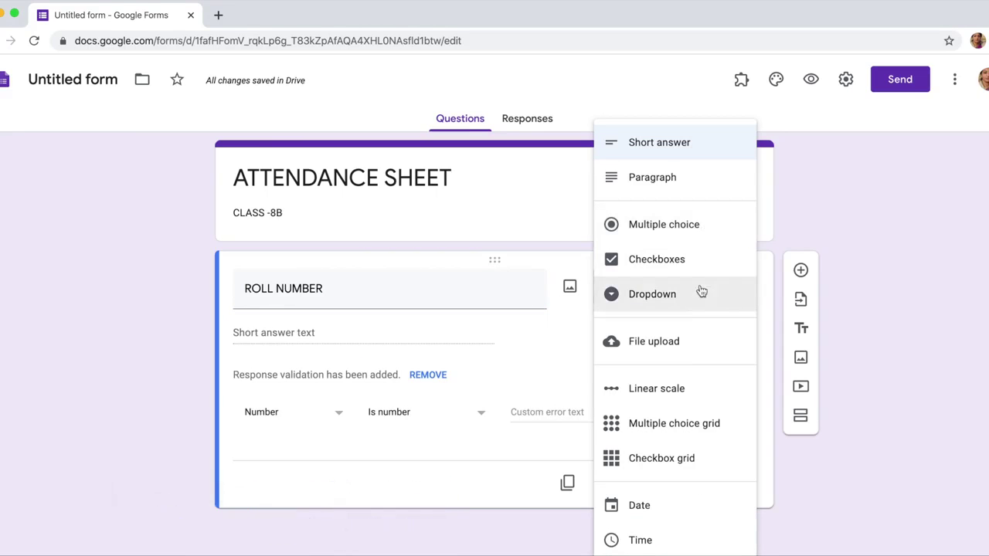
{"action": "left_click", "coordinate": [680, 144]}
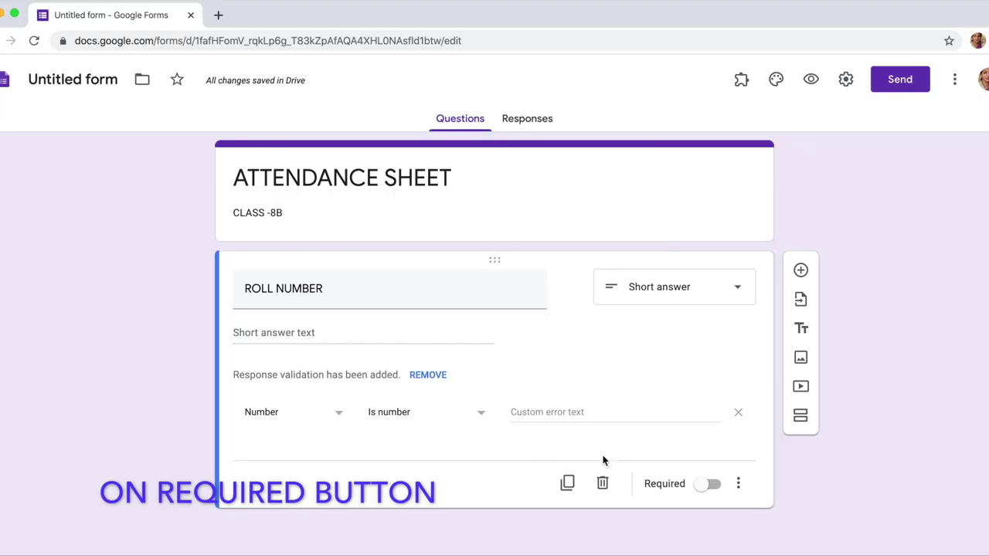
{"action": "left_click", "coordinate": [700, 485]}
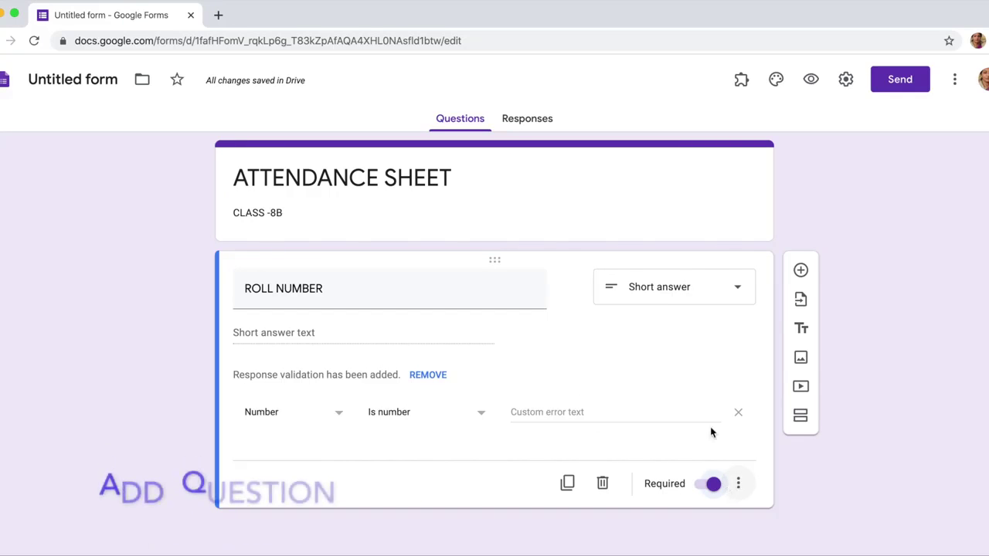
Step: Add a required Short answer 'FIRST NAME' question, then another blank question below it
{"action": "left_click", "coordinate": [800, 271]}
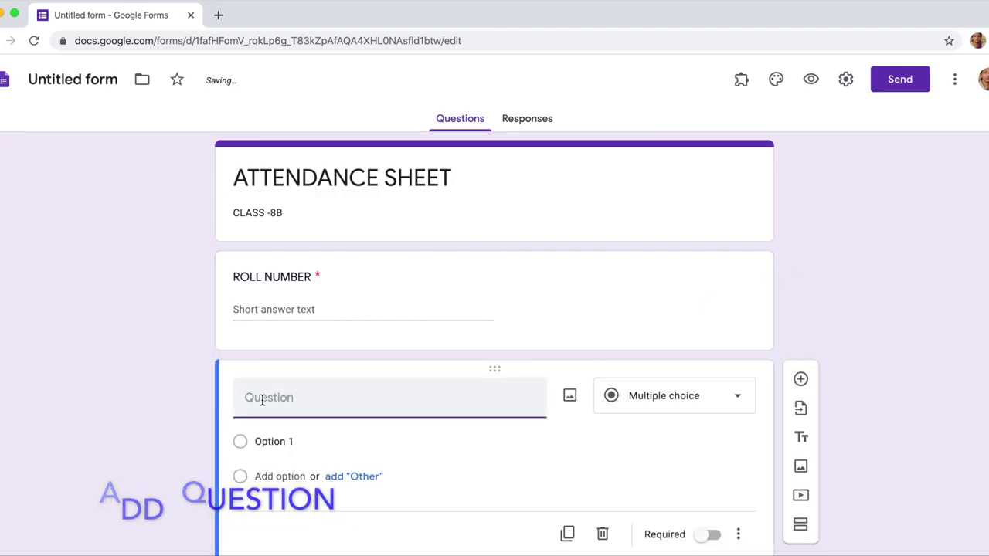
{"action": "type", "text": "F"}
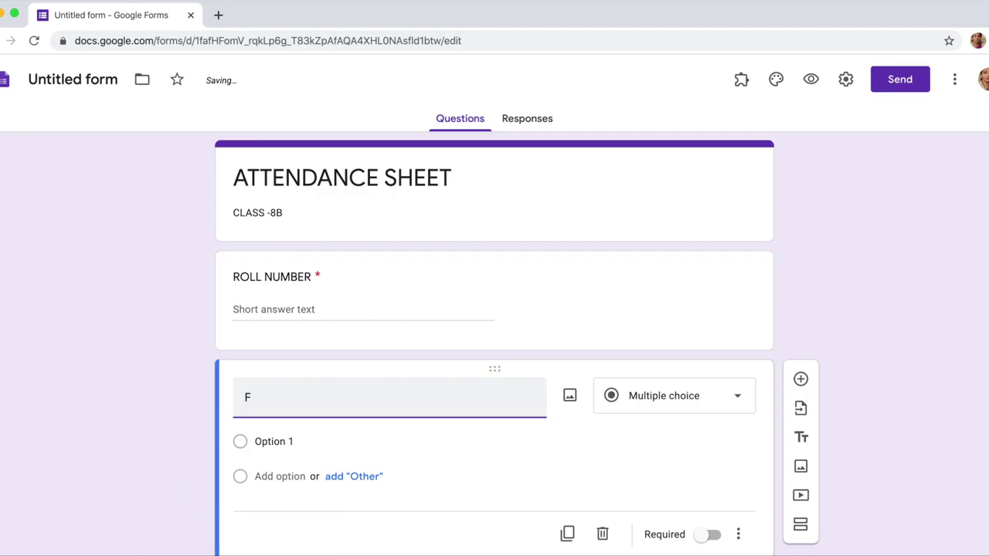
{"action": "type", "text": "IRST "}
{"action": "type", "text": "NA"}
{"action": "type", "text": "ME"}
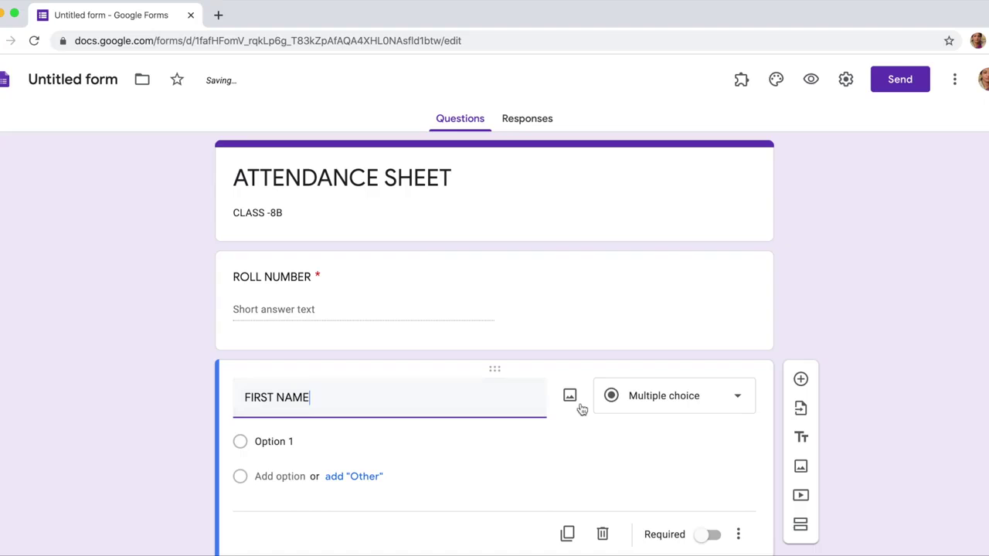
{"action": "left_click", "coordinate": [739, 398]}
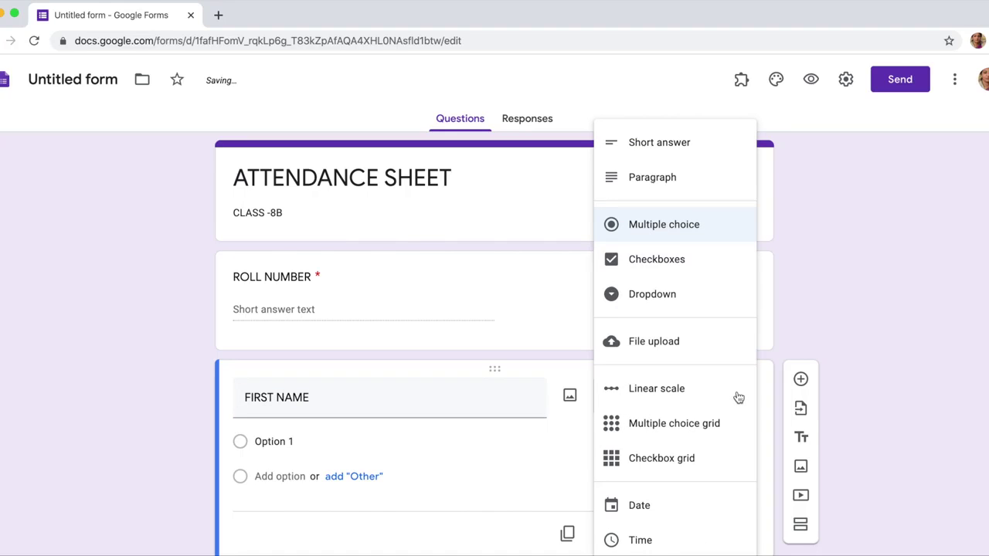
{"action": "left_click", "coordinate": [679, 149]}
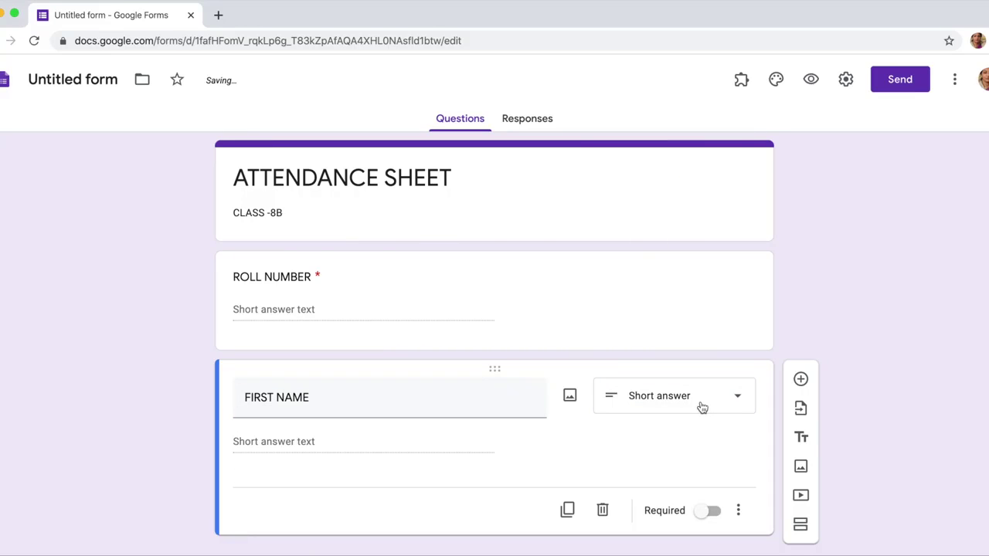
{"action": "left_click", "coordinate": [705, 512]}
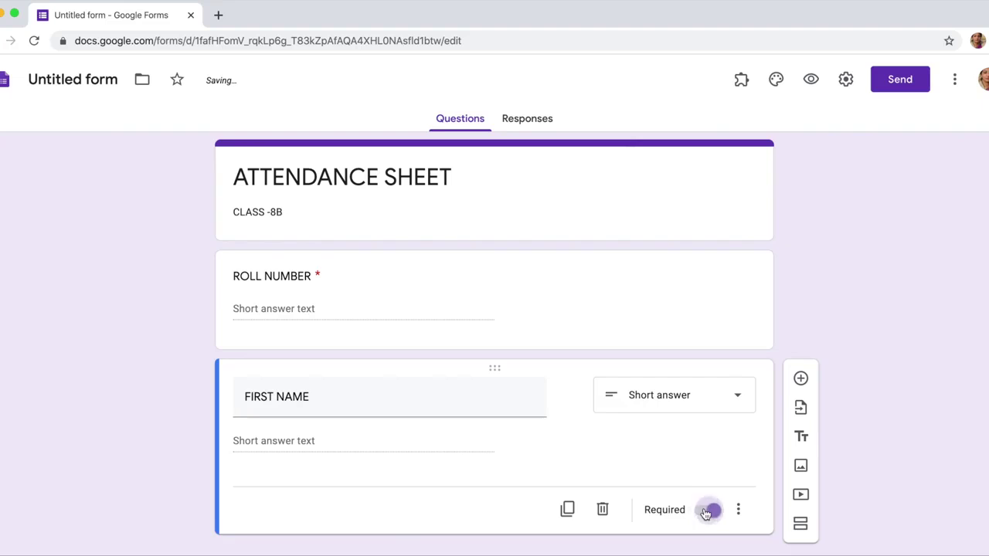
{"action": "left_click", "coordinate": [800, 380]}
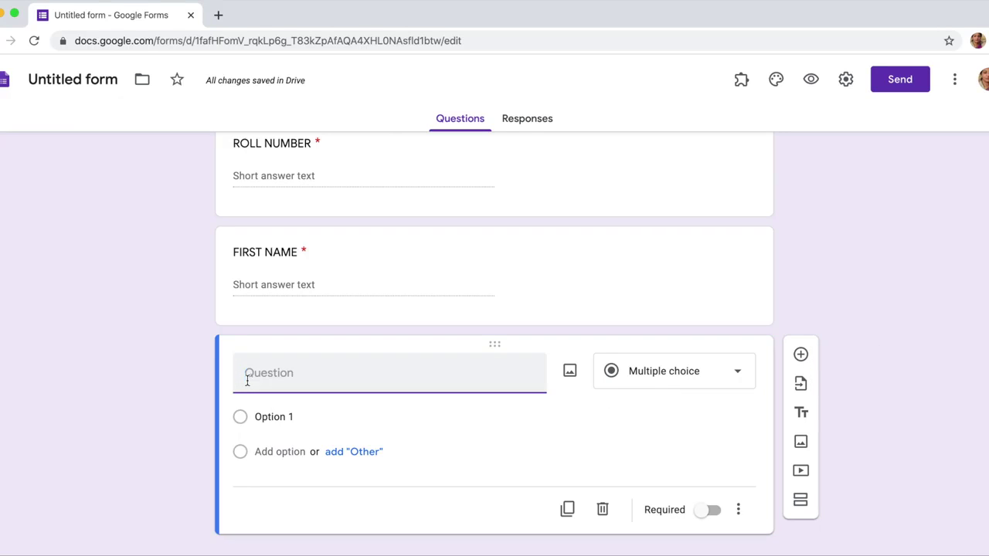
Step: Title the new question 'LAST NAME' and mark it required
{"action": "type", "text": "LAS"}
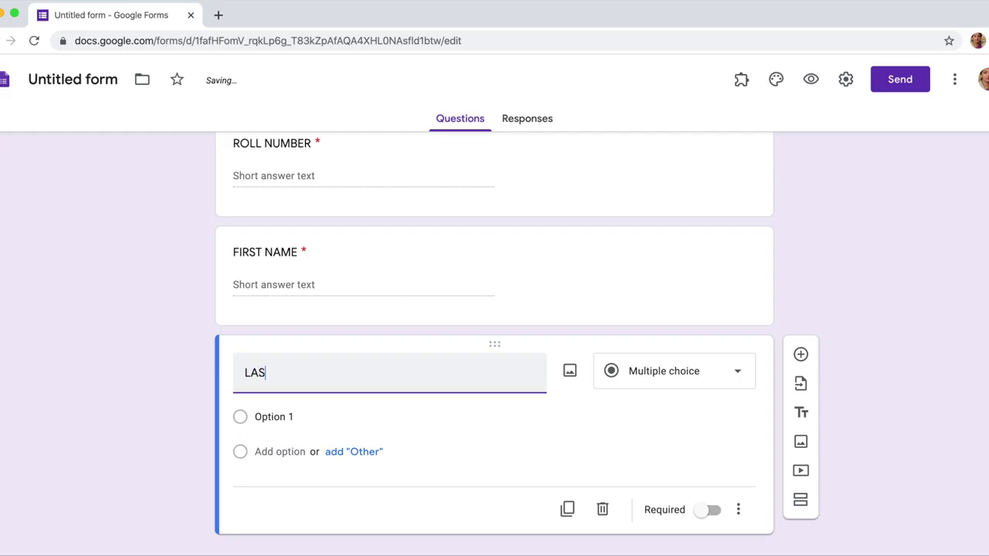
{"action": "type", "text": "T NA"}
{"action": "type", "text": "ME"}
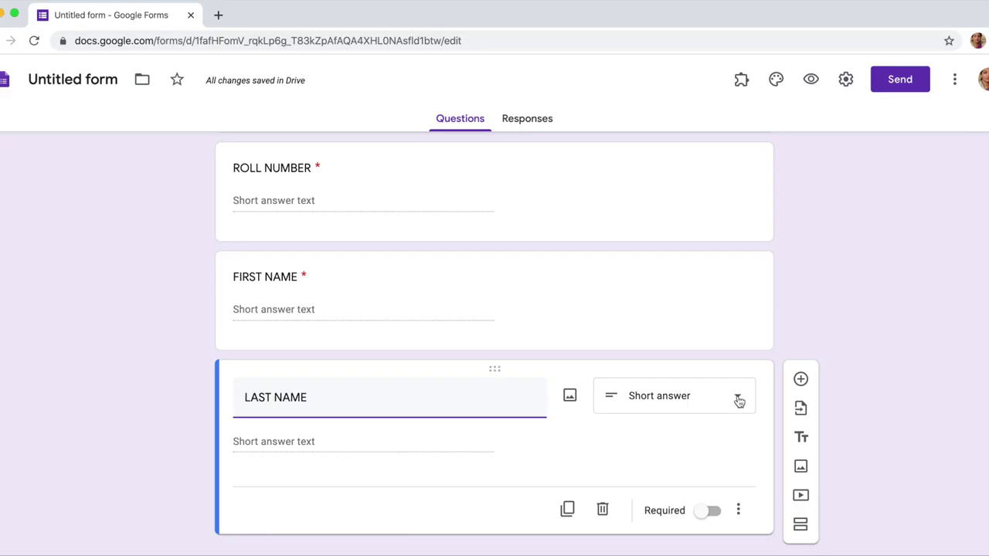
{"action": "left_click", "coordinate": [701, 516]}
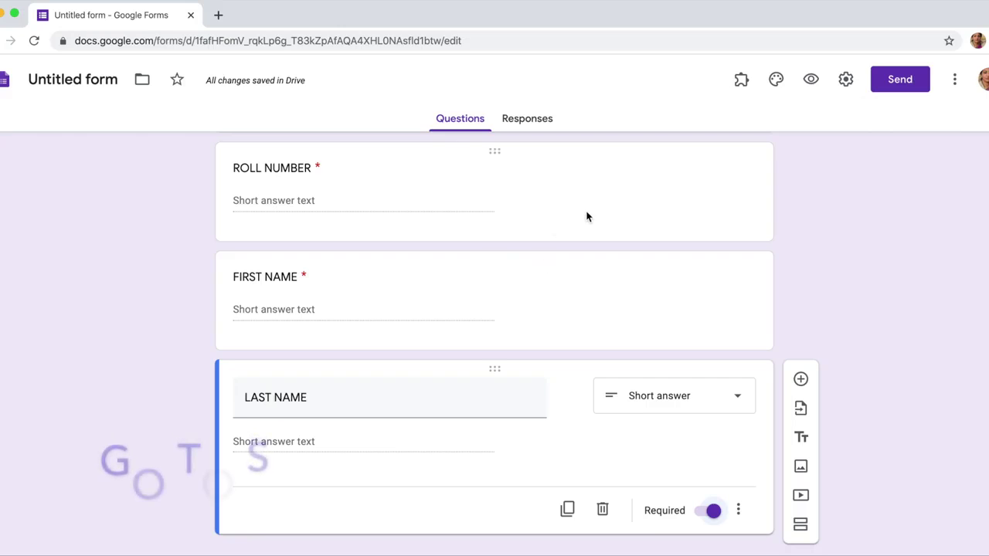
Step: Save the General settings unchanged, with email collection and response limits left off
{"action": "left_click", "coordinate": [846, 80]}
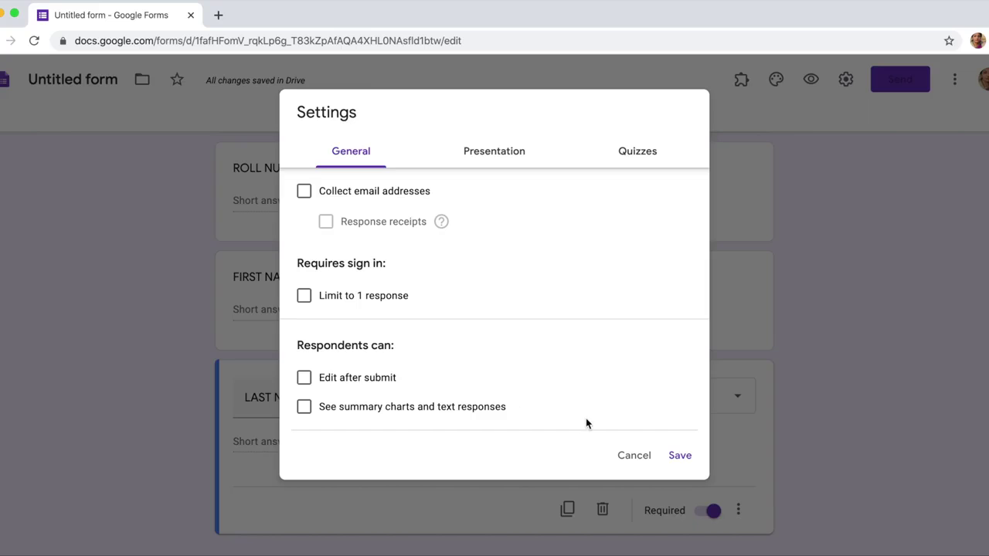
{"action": "left_click", "coordinate": [674, 455]}
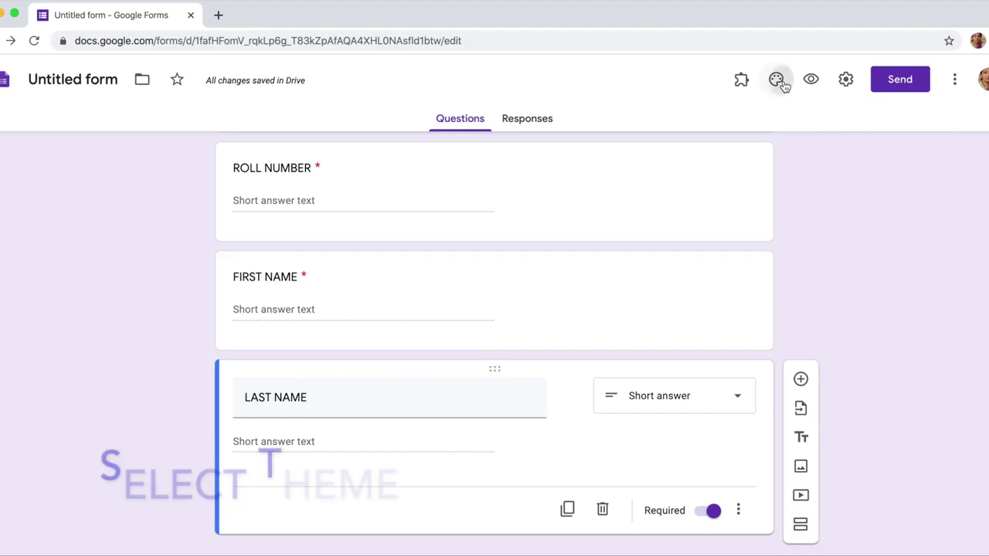
{"action": "left_click", "coordinate": [780, 82]}
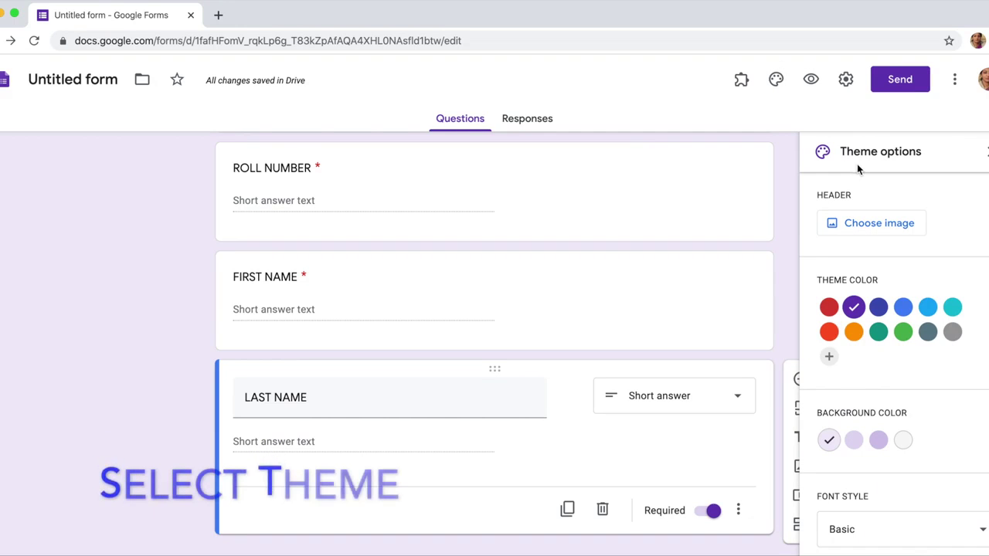
Step: Change the theme colour to Red Orange, turning the form pink
{"action": "left_click", "coordinate": [904, 309]}
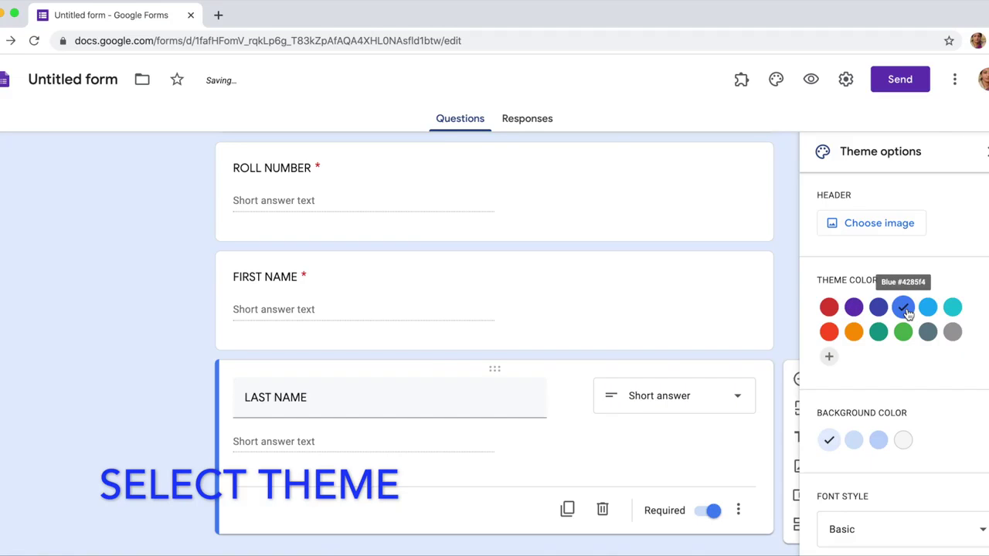
{"action": "left_click", "coordinate": [828, 332]}
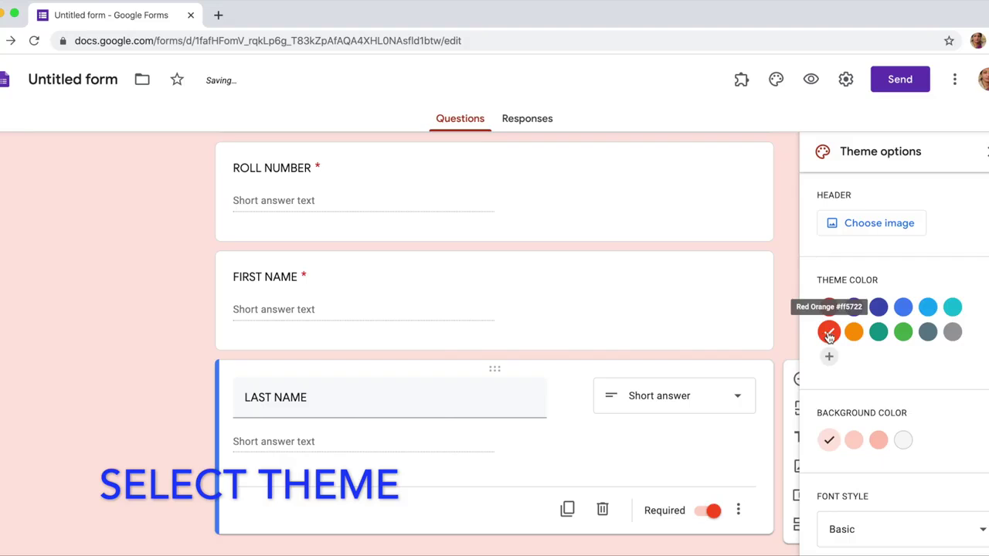
{"action": "left_click", "coordinate": [876, 229]}
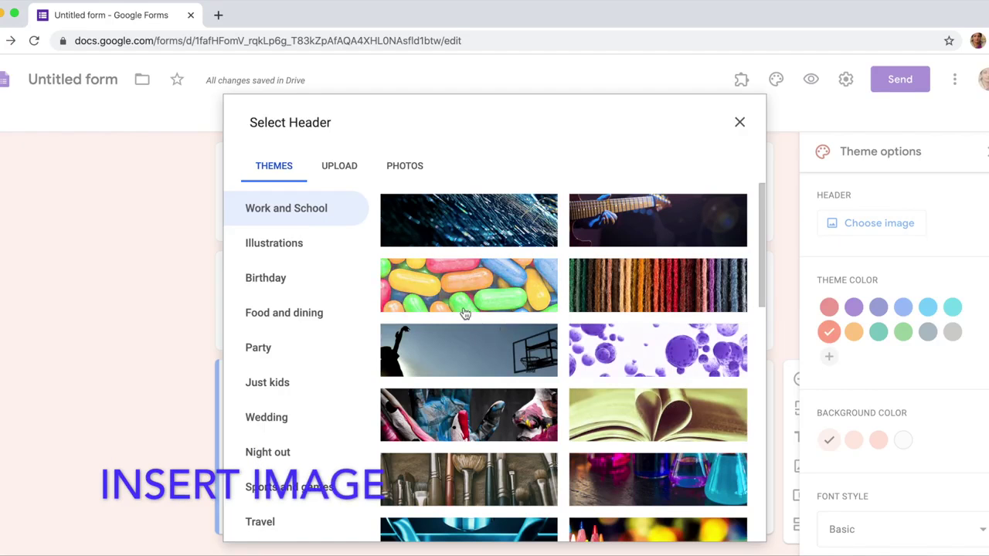
Step: Insert the heart-shaped open-book picture from Work and School as the form header
{"action": "left_click", "coordinate": [640, 410]}
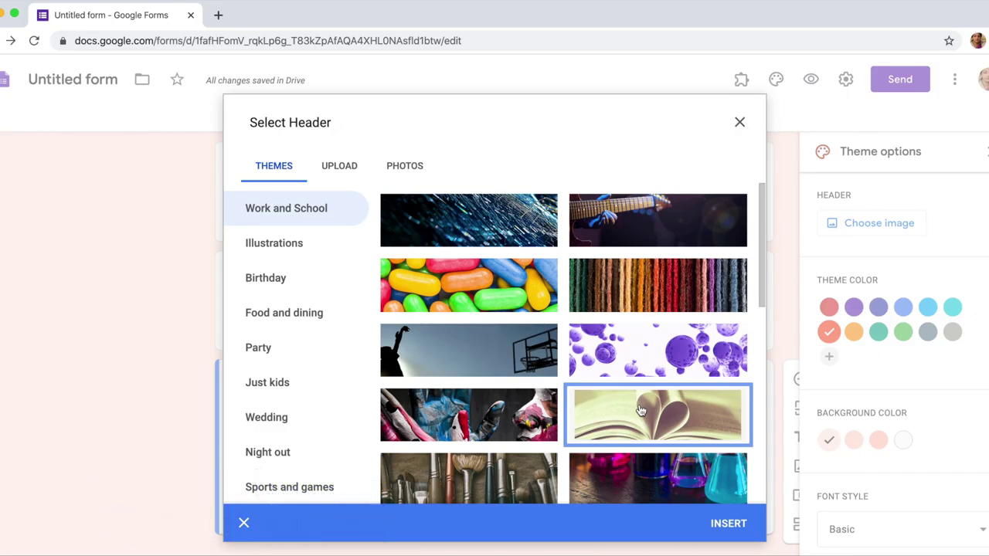
{"action": "left_click", "coordinate": [719, 526]}
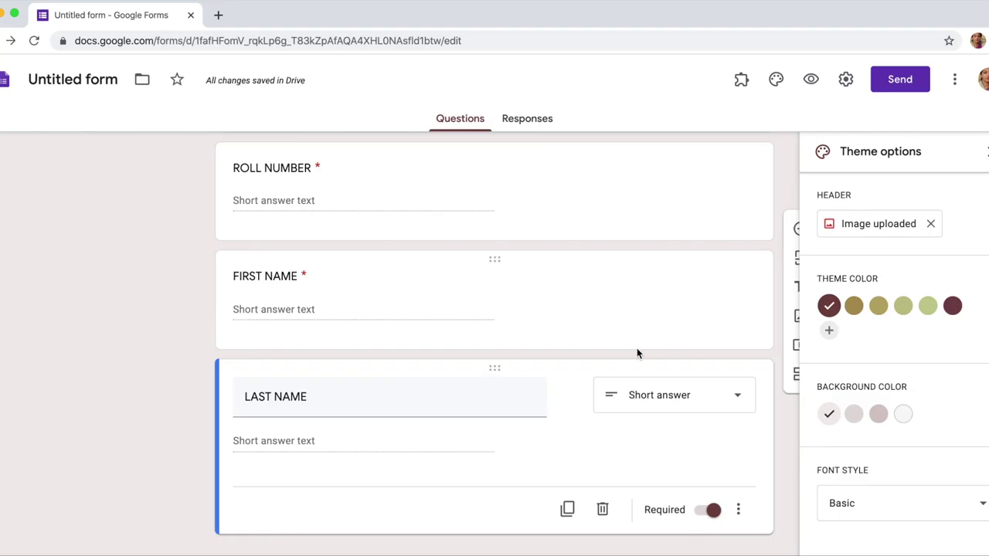
{"action": "scroll", "coordinate": [636, 354], "scroll_direction": "up", "scroll_amount": 3}
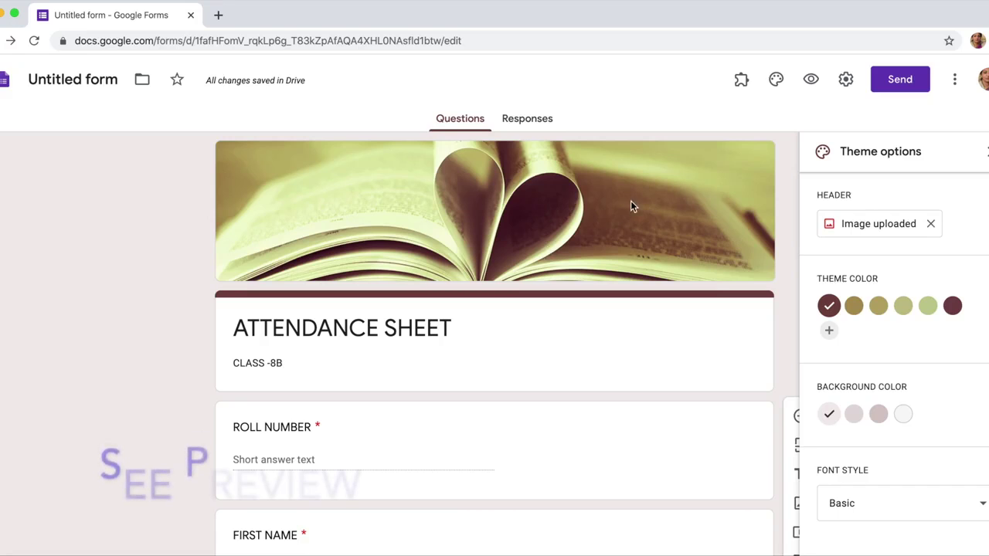
{"action": "left_click", "coordinate": [811, 80]}
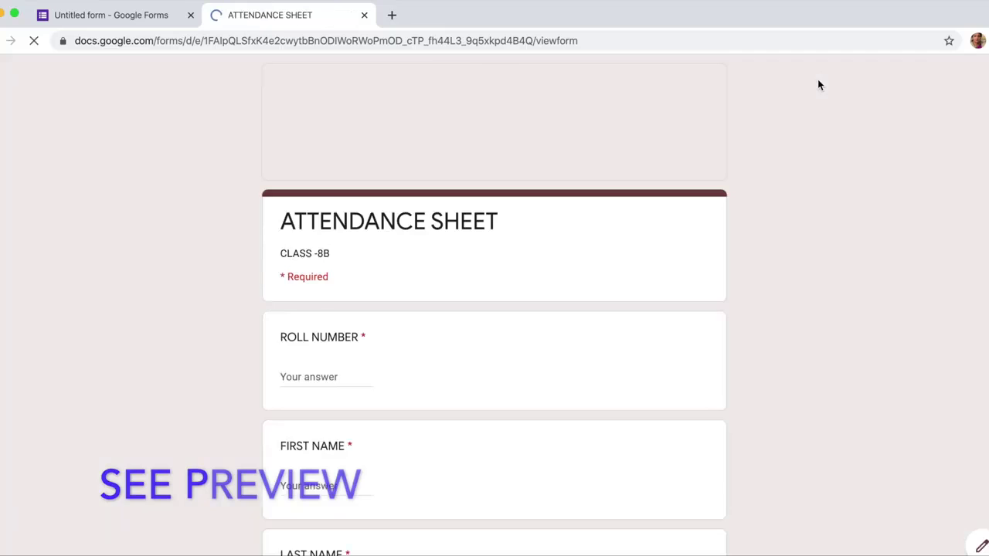
{"action": "scroll", "coordinate": [618, 289], "scroll_direction": "down", "scroll_amount": 5}
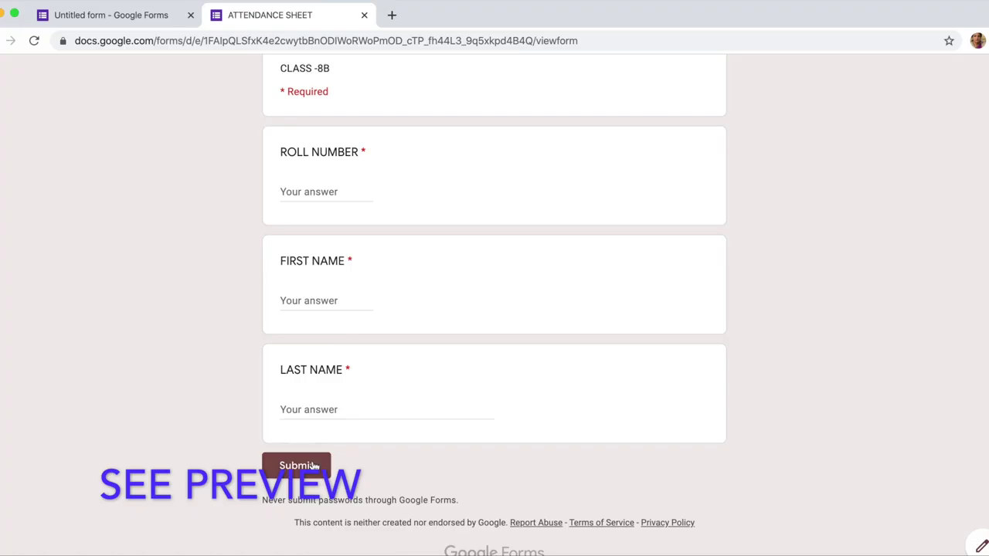
{"action": "scroll", "coordinate": [411, 369], "scroll_direction": "up", "scroll_amount": 5}
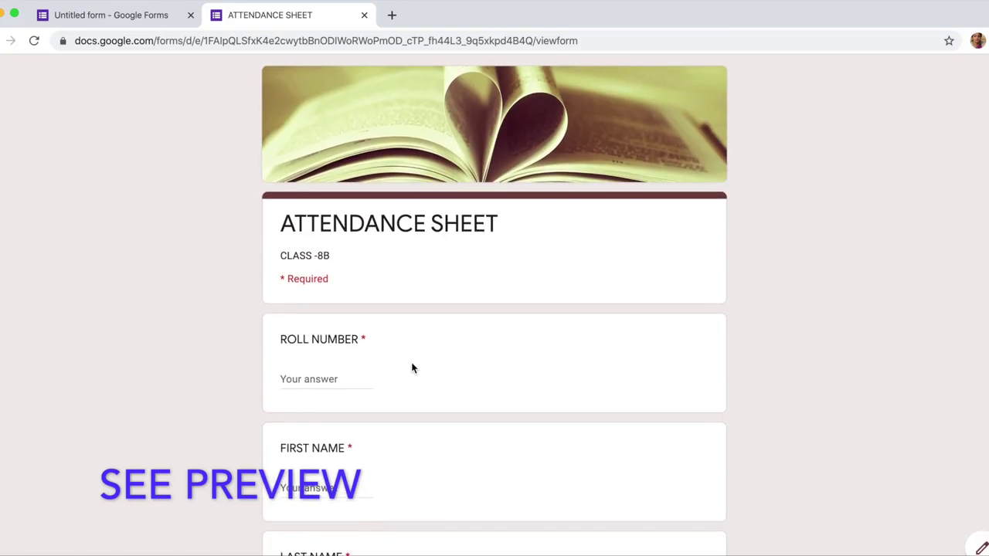
{"action": "left_click", "coordinate": [365, 16]}
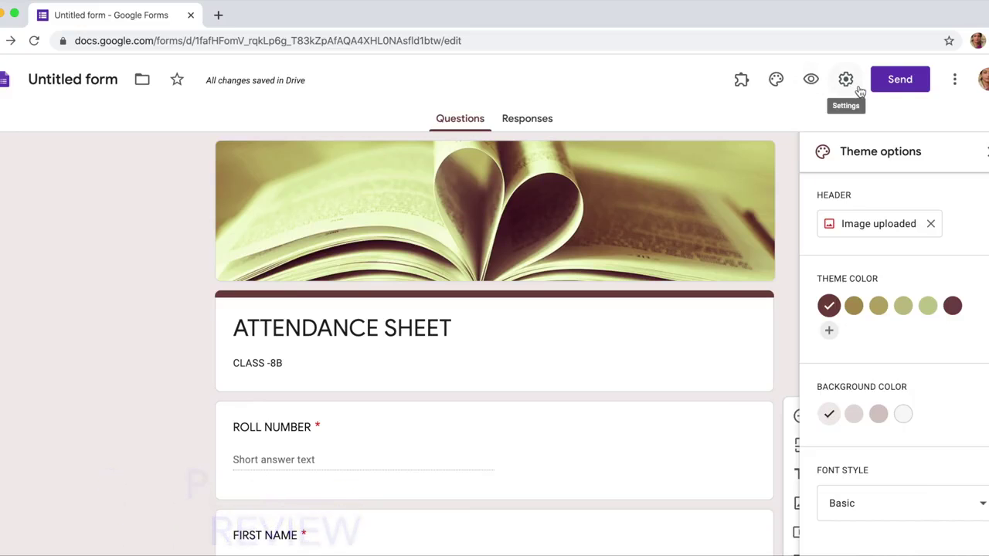
Step: From the Responses tab, create a linked response spreadsheet named '8B(Responses)'
{"action": "left_click", "coordinate": [538, 122]}
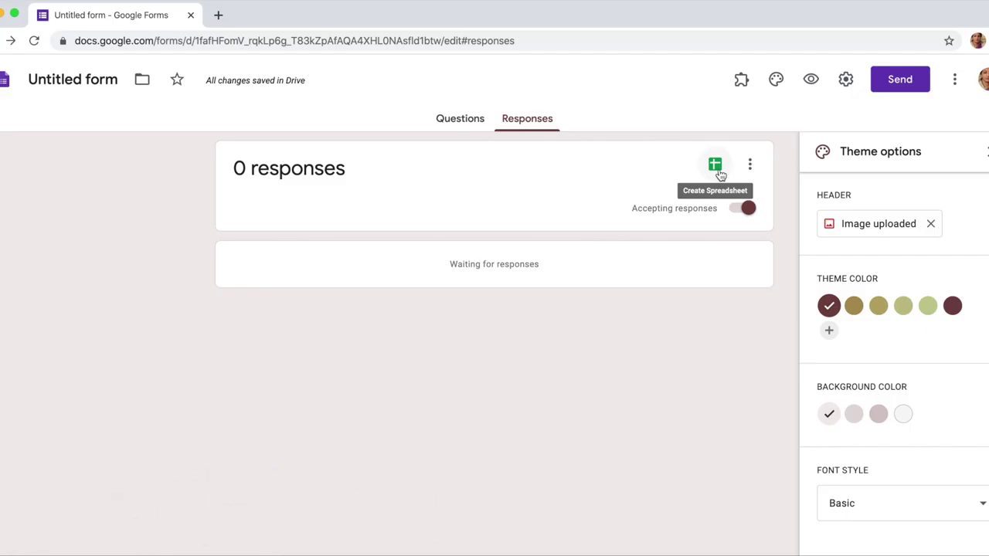
{"action": "left_click", "coordinate": [715, 167]}
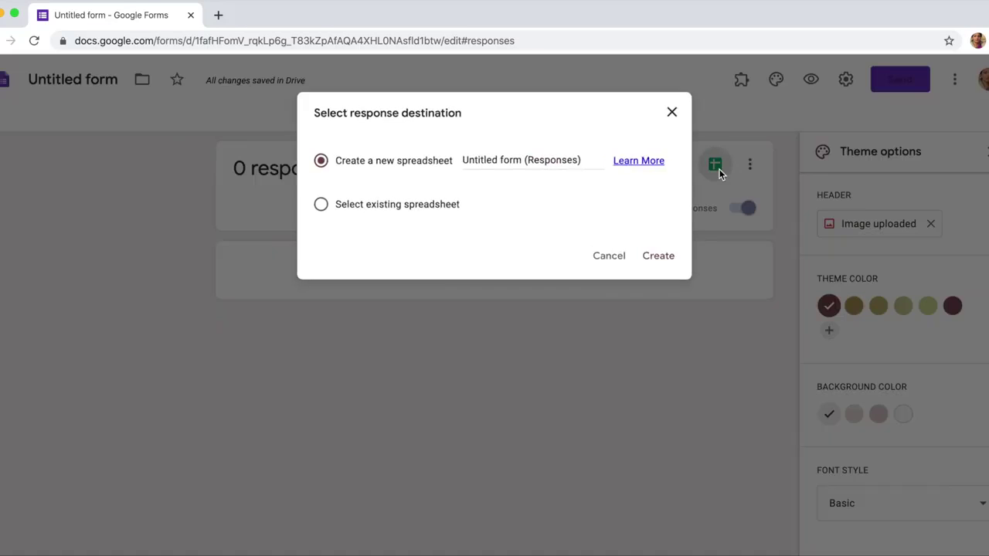
{"action": "left_click", "coordinate": [525, 159]}
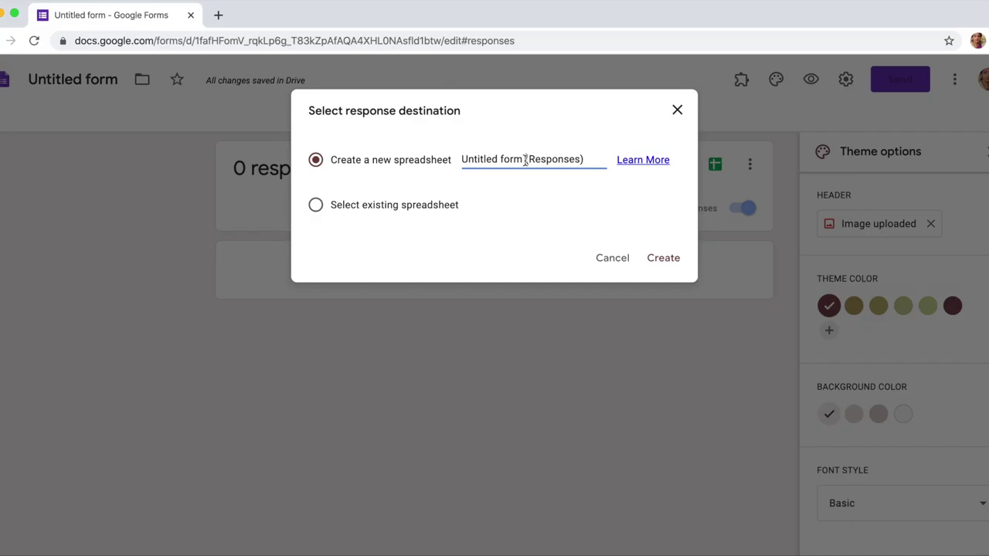
{"action": "key", "text": "BackSpace"}
{"action": "key", "text": "BackSpace"}
{"action": "key", "text": "BackSpace"}
{"action": "key", "text": "BackSpace"}
{"action": "key", "text": "BackSpace"}
{"action": "key", "text": "BackSpace"}
{"action": "key", "text": "BackSpace"}
{"action": "key", "text": "BackSpace"}
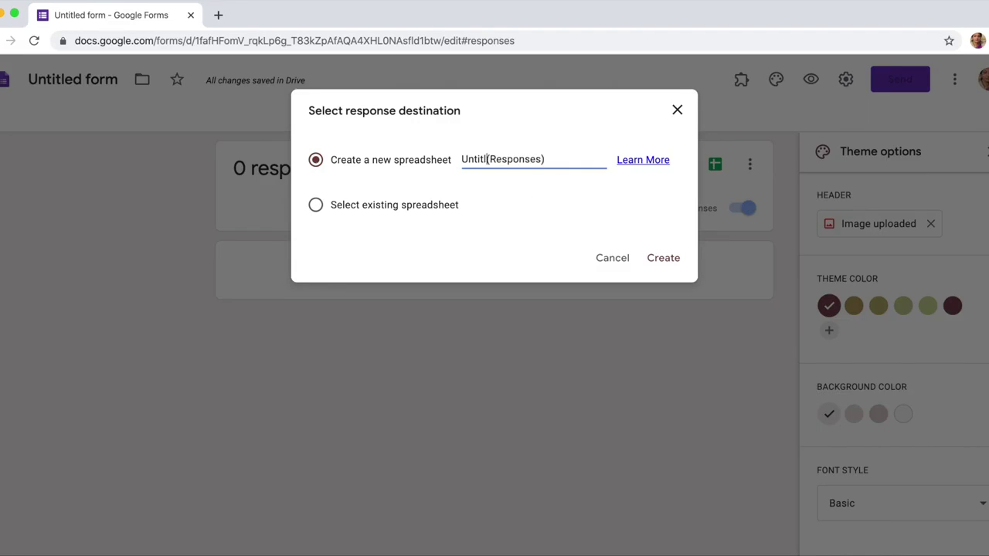
{"action": "key", "text": "BackSpace"}
{"action": "key", "text": "BackSpace"}
{"action": "key", "text": "BackSpace"}
{"action": "key", "text": "BackSpace"}
{"action": "key", "text": "BackSpace"}
{"action": "key", "text": "BackSpace"}
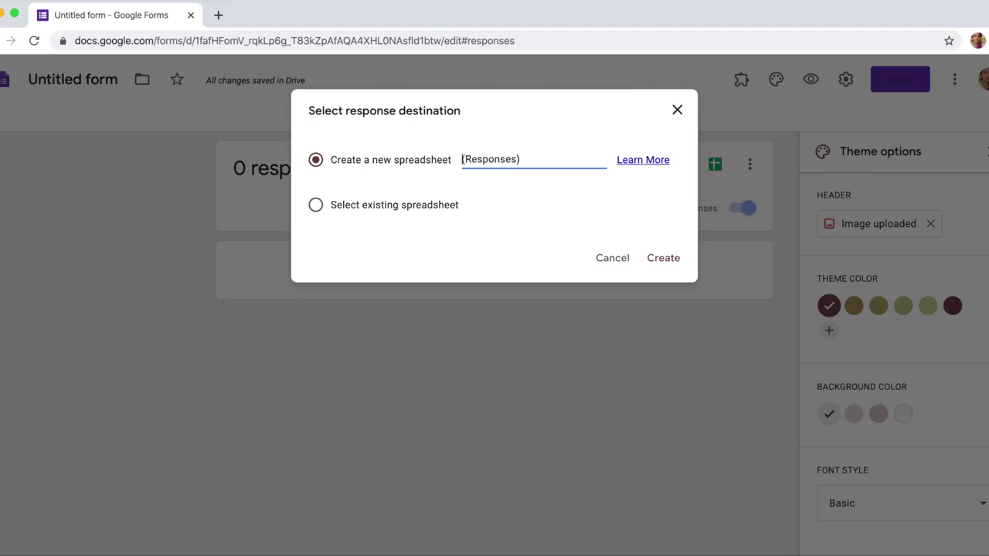
{"action": "type", "text": "8"}
{"action": "type", "text": "B"}
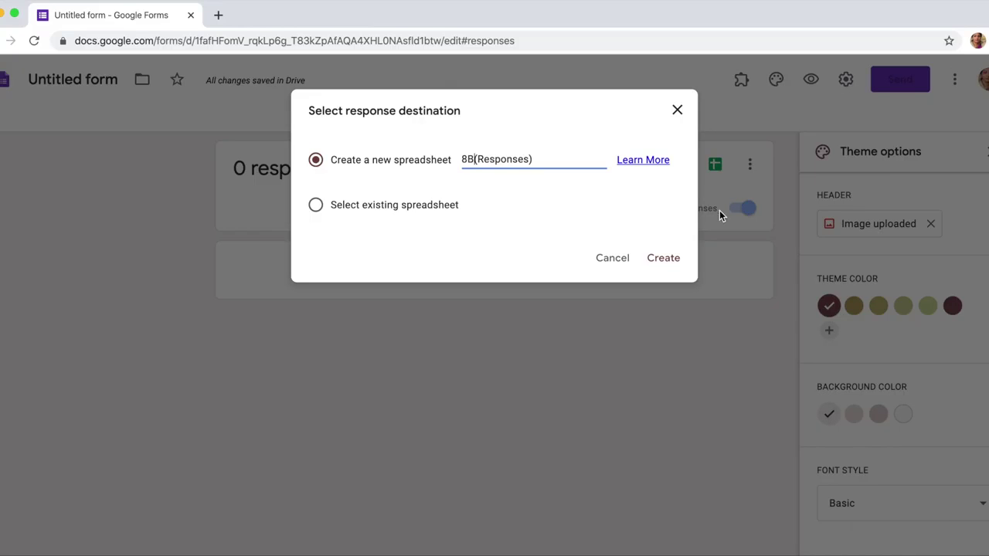
{"action": "left_click", "coordinate": [666, 258]}
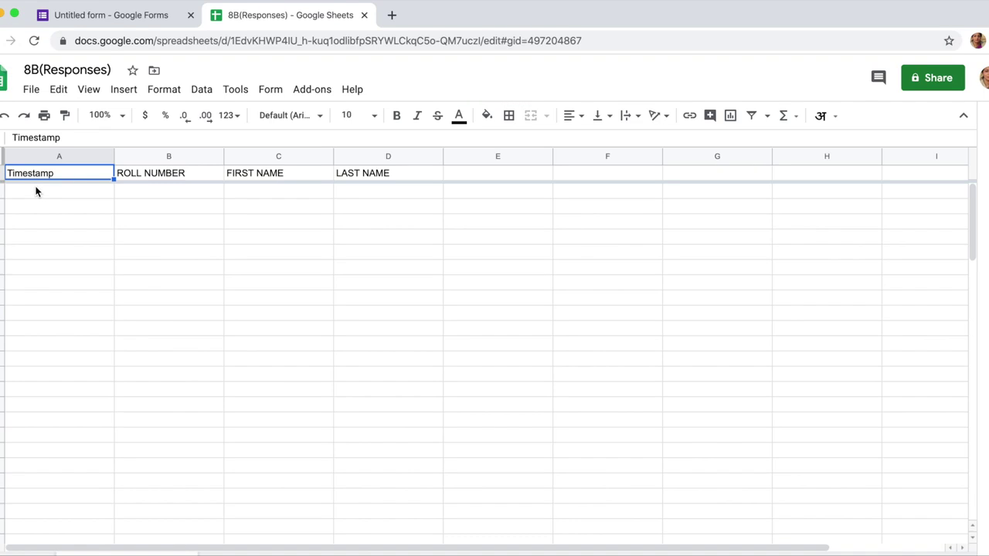
Step: Give A2:D10 of the 8B(Responses) sheet all borders, then narrow columns A and B
{"action": "left_click_drag", "start_coordinate": [36, 191], "coordinate": [346, 337]}
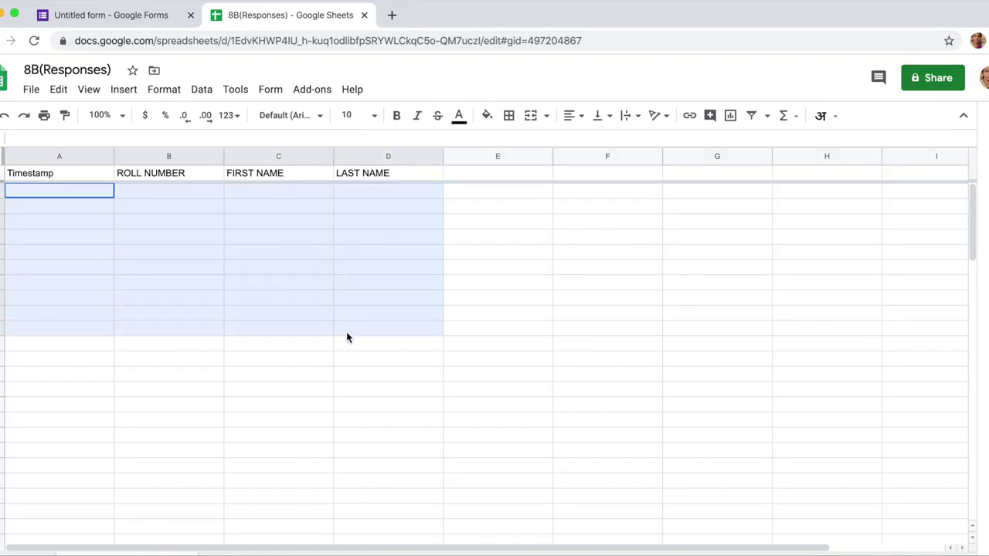
{"action": "left_click", "coordinate": [509, 116]}
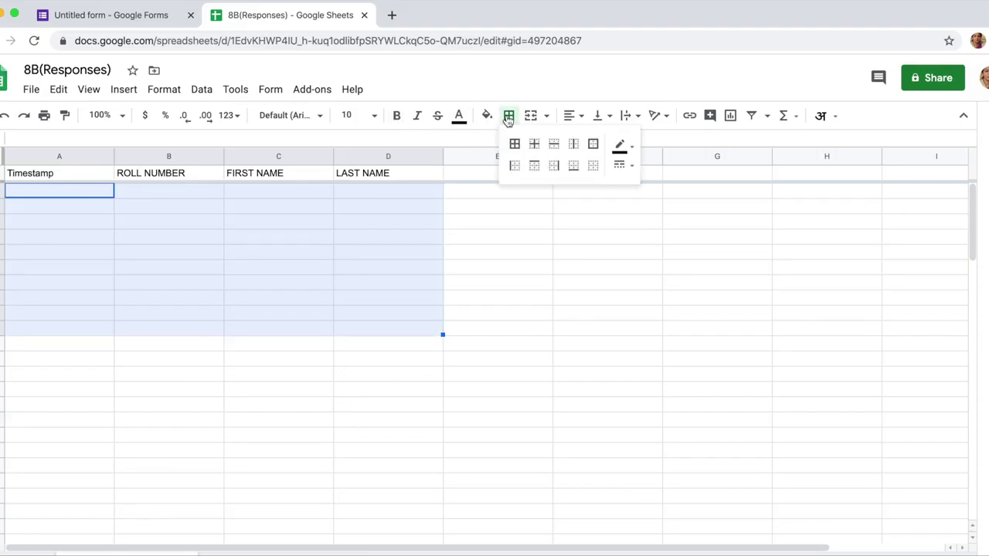
{"action": "left_click", "coordinate": [515, 144]}
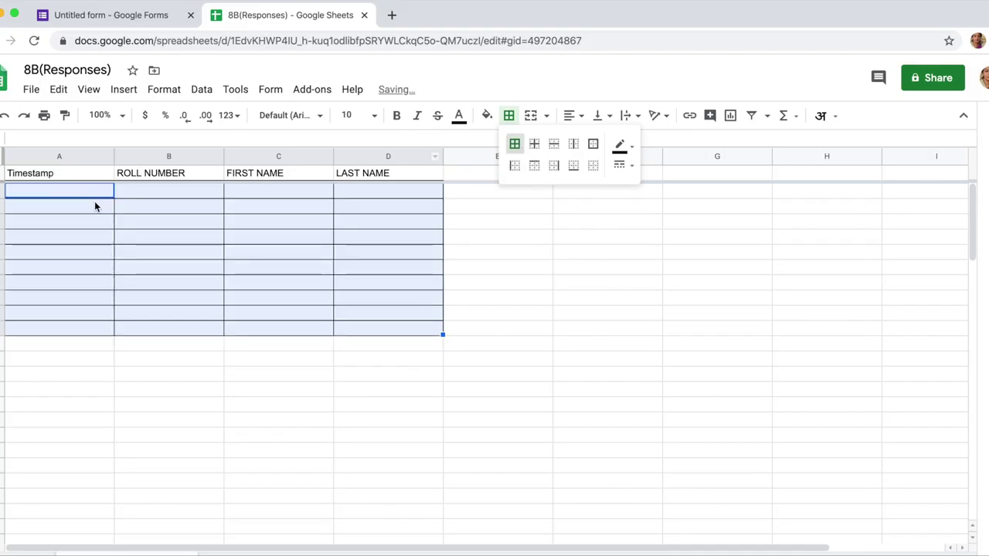
{"action": "left_click_drag", "start_coordinate": [114, 156], "coordinate": [88, 156]}
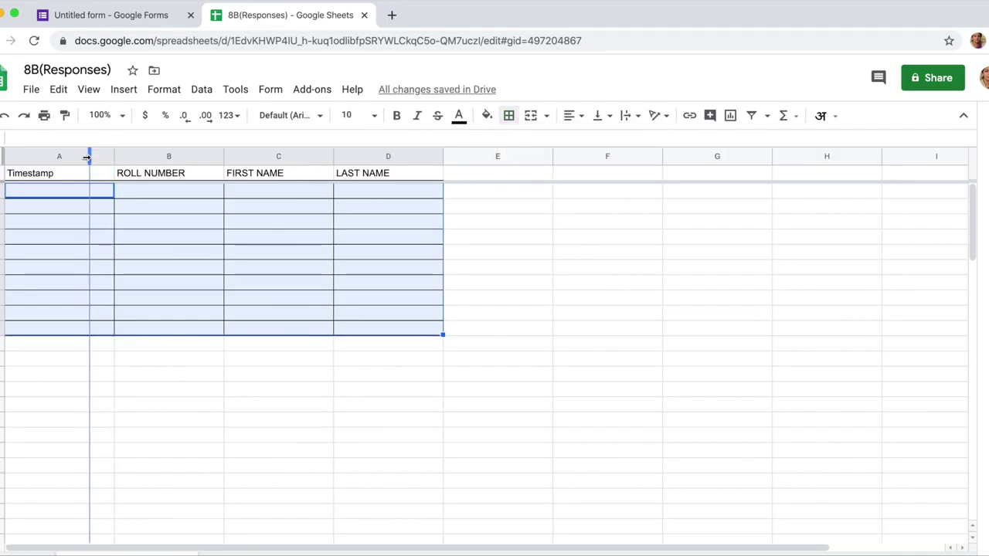
{"action": "left_click_drag", "start_coordinate": [198, 156], "coordinate": [183, 156]}
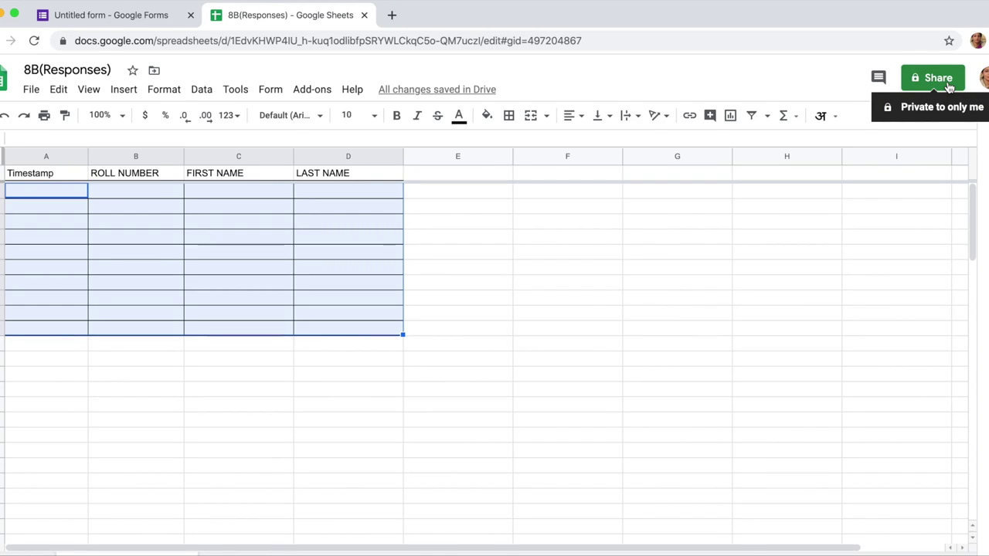
Step: Close the Sheets tab and copy the ATTENDANCE SHEET form's shortened forms.gle share link
{"action": "left_click", "coordinate": [363, 15]}
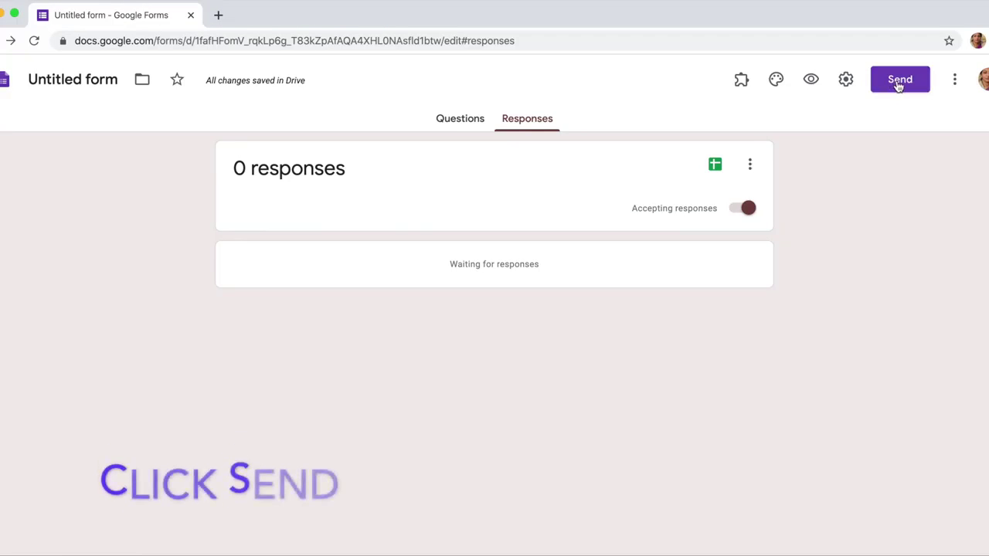
{"action": "left_click", "coordinate": [897, 85]}
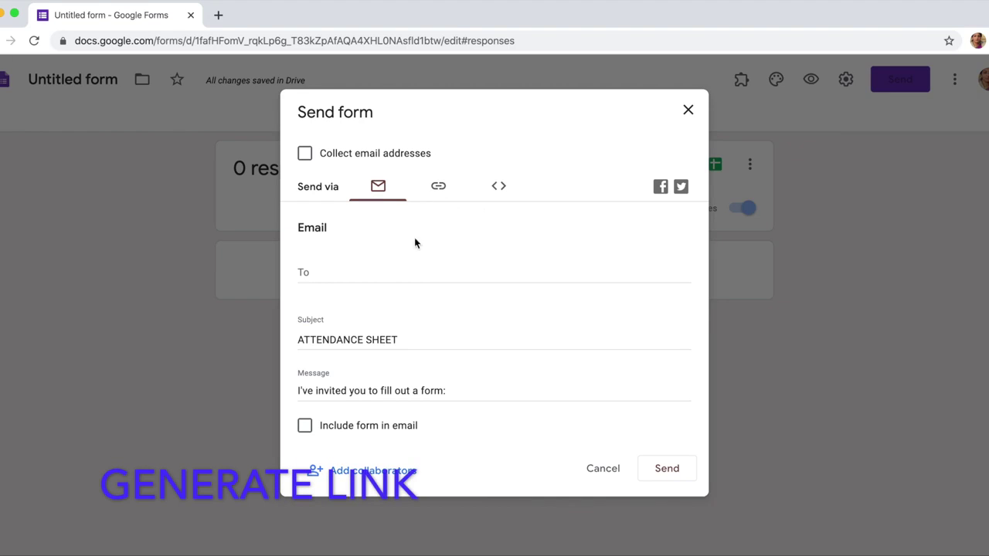
{"action": "left_click", "coordinate": [437, 187]}
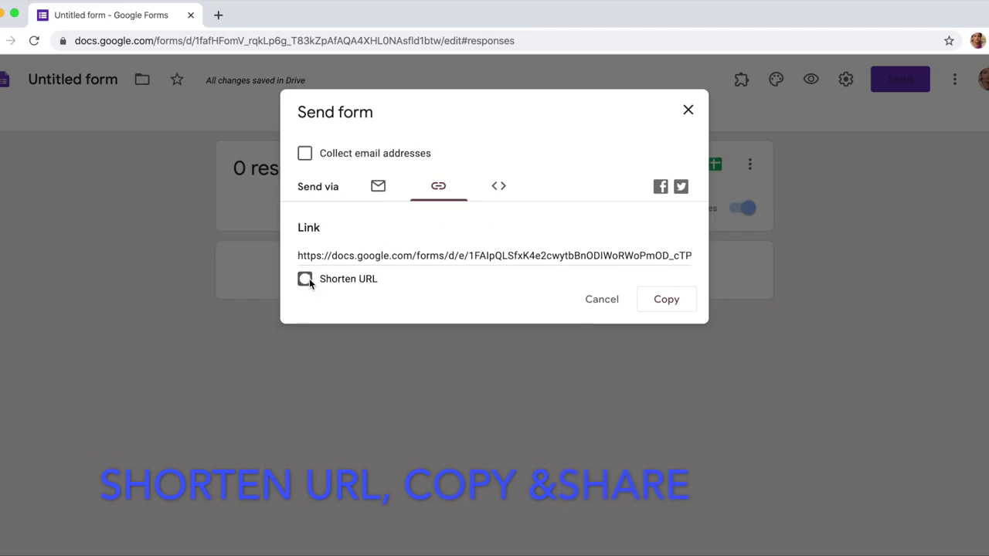
{"action": "left_click", "coordinate": [306, 279]}
{"action": "left_click", "coordinate": [665, 302]}
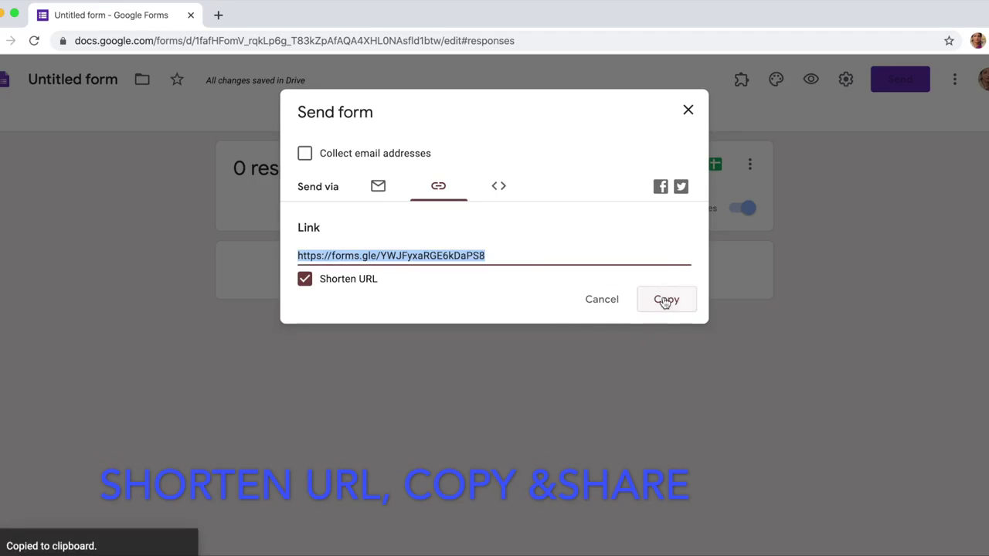